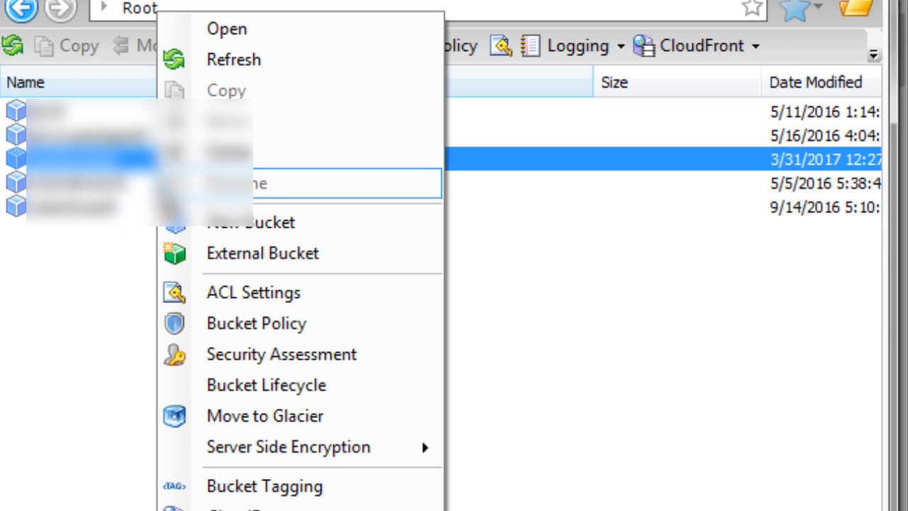
Open the bucket policy editor for the selected Amazon S3 bucket.
{"action": "left_click", "coordinate": [214, 330]}
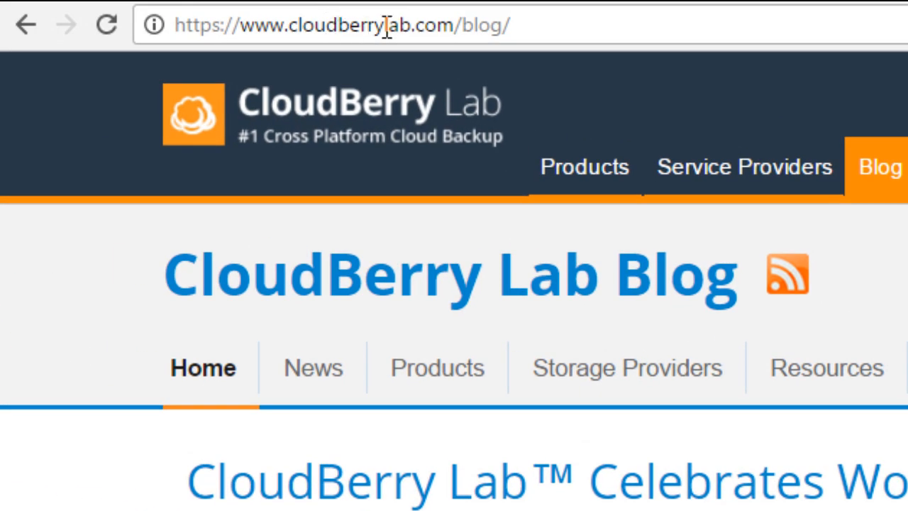
Switch to the browser and search the CloudBerry Lab blog for "amazon s3 hotlinking".
{"action": "left_click", "coordinate": [566, 24]}
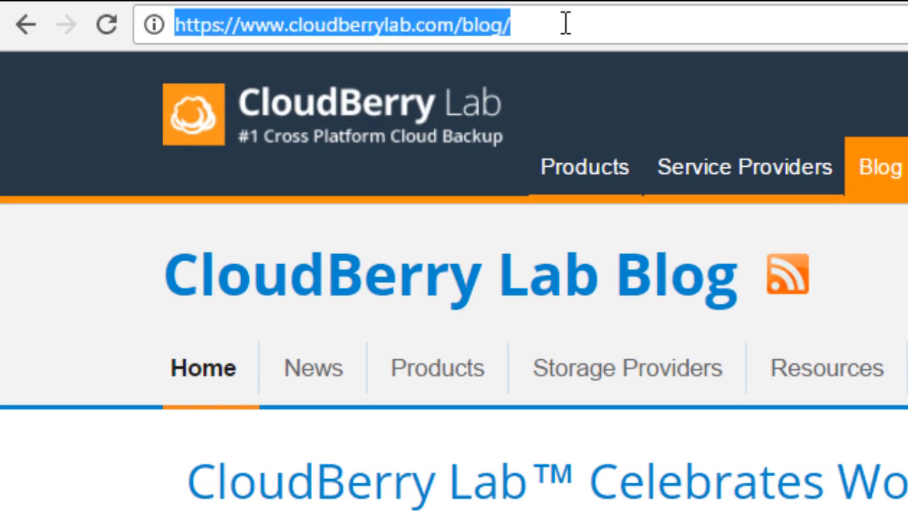
{"action": "left_click", "coordinate": [723, 18]}
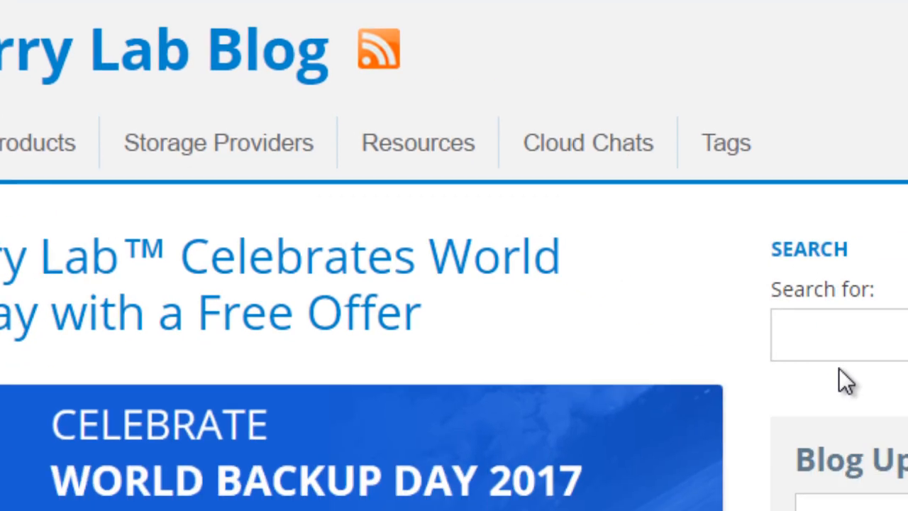
{"action": "left_click", "coordinate": [849, 340]}
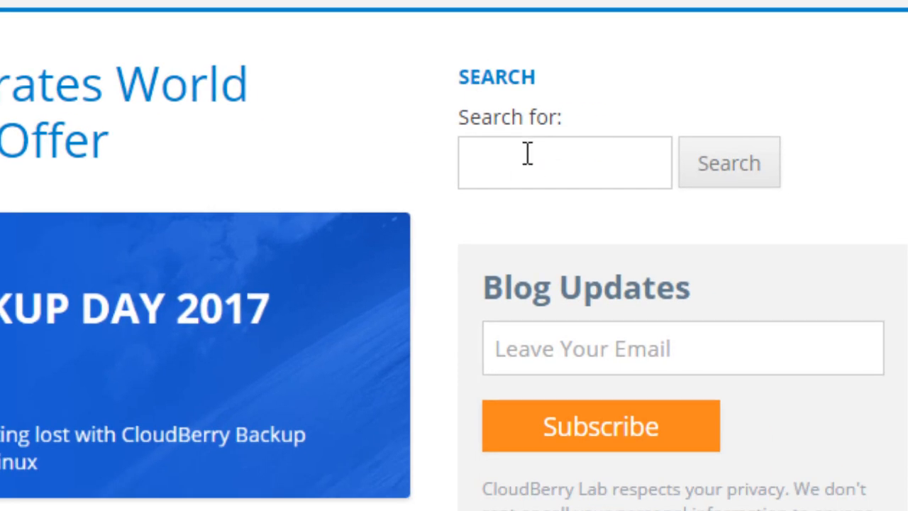
{"action": "right_click", "coordinate": [519, 165]}
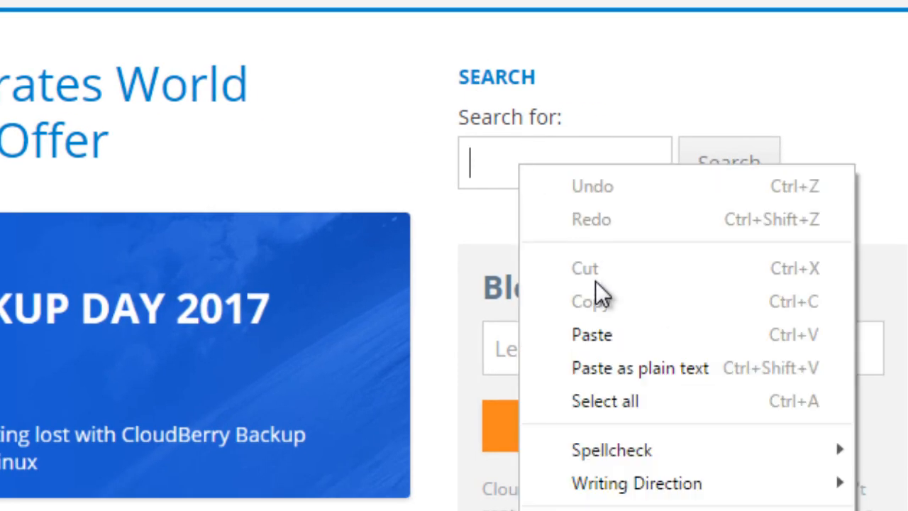
{"action": "left_click", "coordinate": [603, 334]}
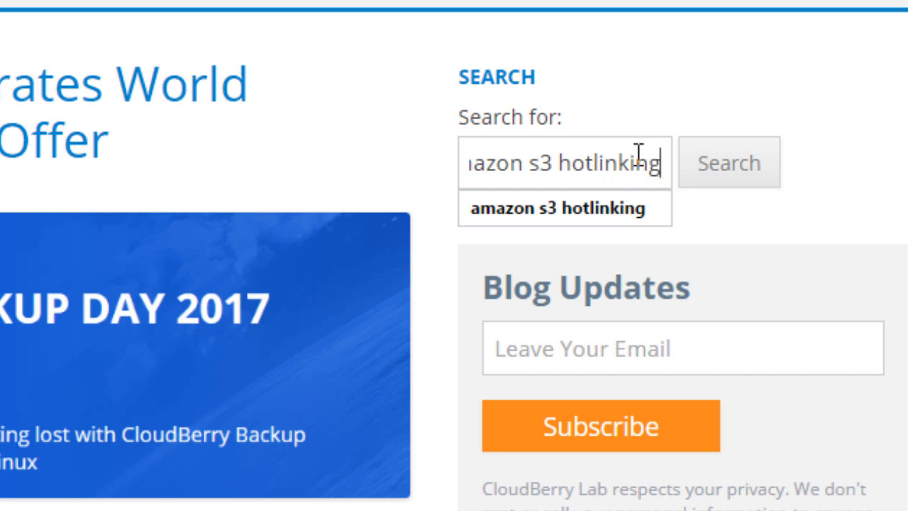
{"action": "left_click", "coordinate": [648, 200]}
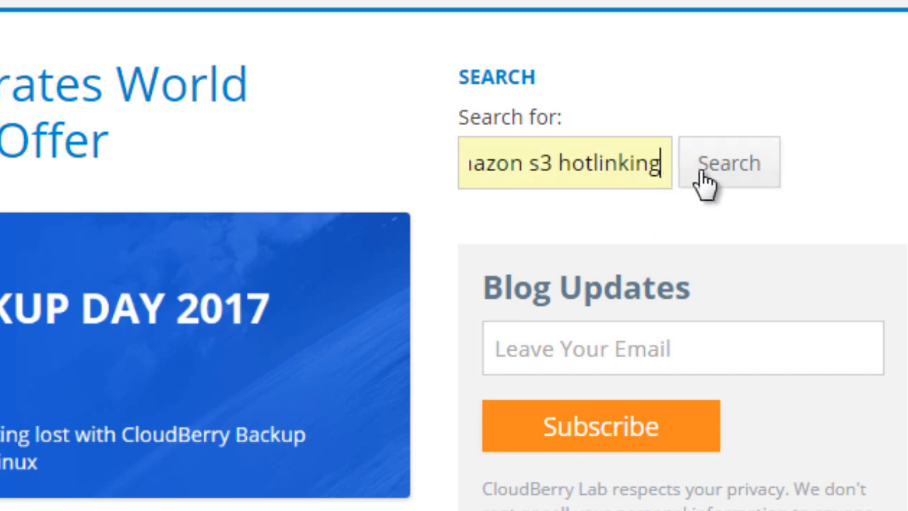
{"action": "left_click", "coordinate": [704, 177]}
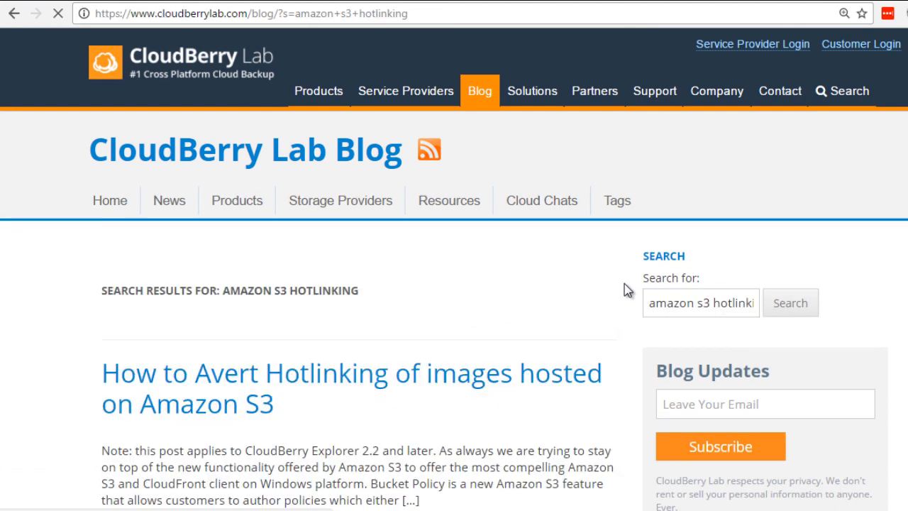
Open the article "How to Avert Hotlinking of images hosted on Amazon S3" from the search results.
{"action": "scroll", "coordinate": [624, 289], "scroll_direction": "down", "scroll_amount": 2}
{"action": "scroll", "coordinate": [624, 289], "scroll_direction": "down", "scroll_amount": 1}
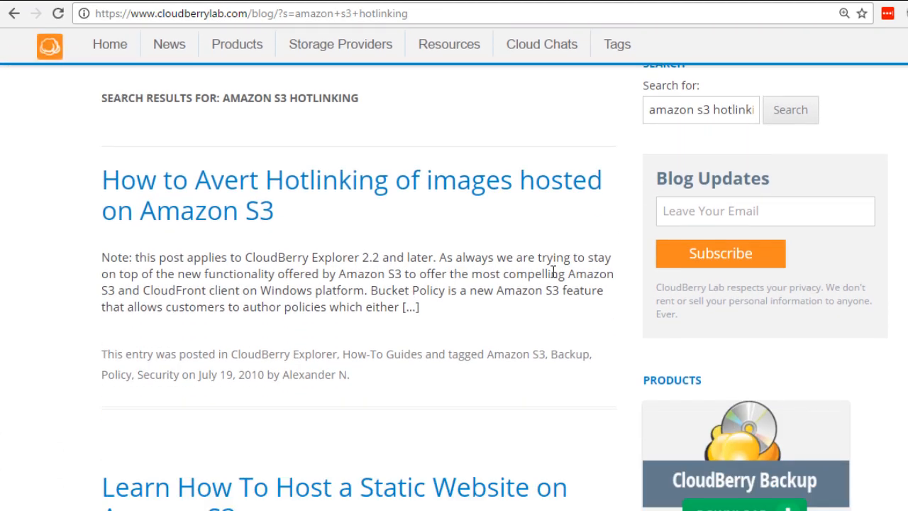
{"action": "left_click", "coordinate": [352, 184]}
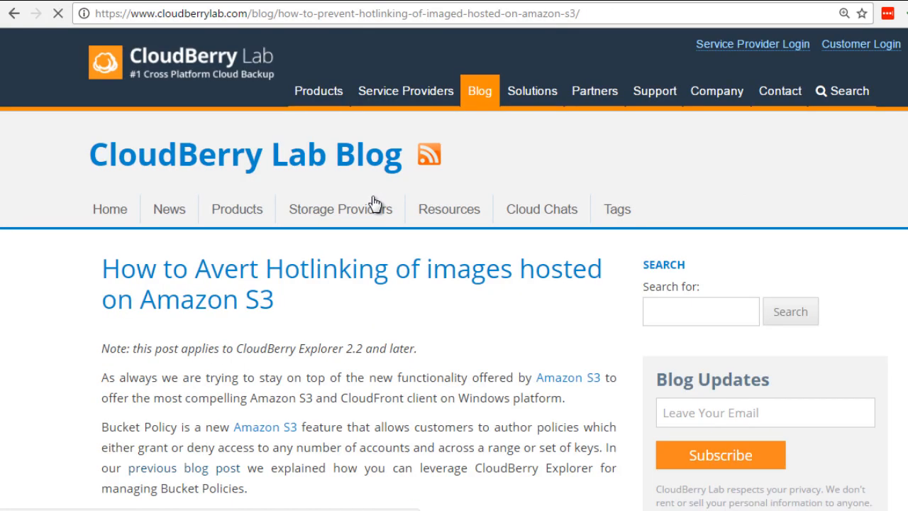
Examine the article's instructions for preventing hotlinking and its example bucket policy.
{"action": "mouse_move", "coordinate": [371, 216]}
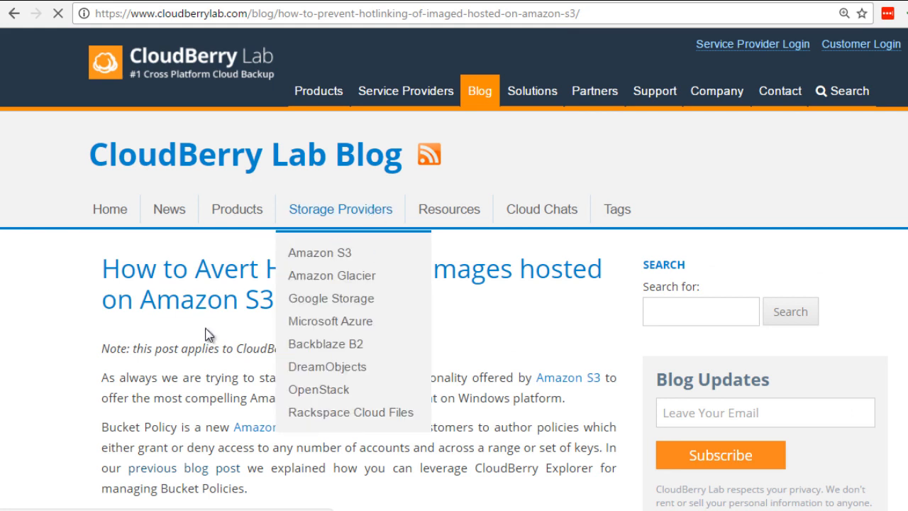
{"action": "scroll", "coordinate": [239, 282], "scroll_direction": "down", "scroll_amount": 5}
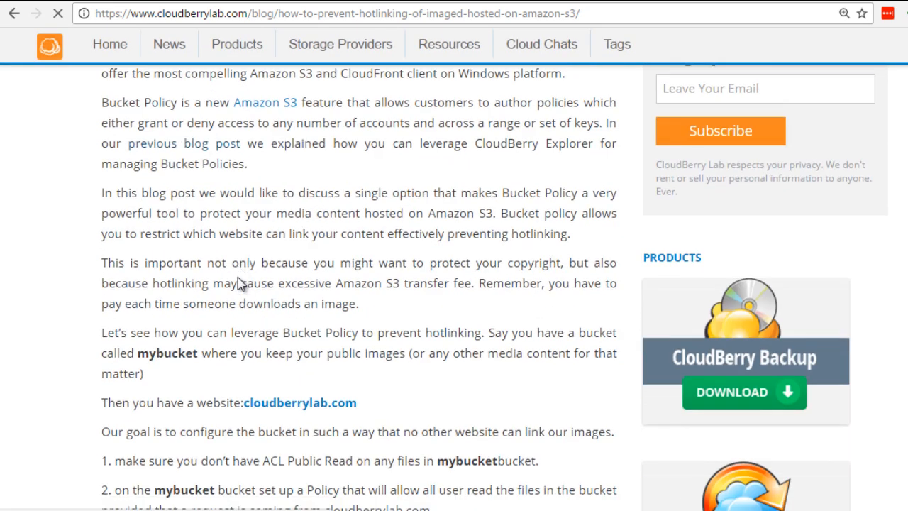
{"action": "scroll", "coordinate": [239, 282], "scroll_direction": "down", "scroll_amount": 5}
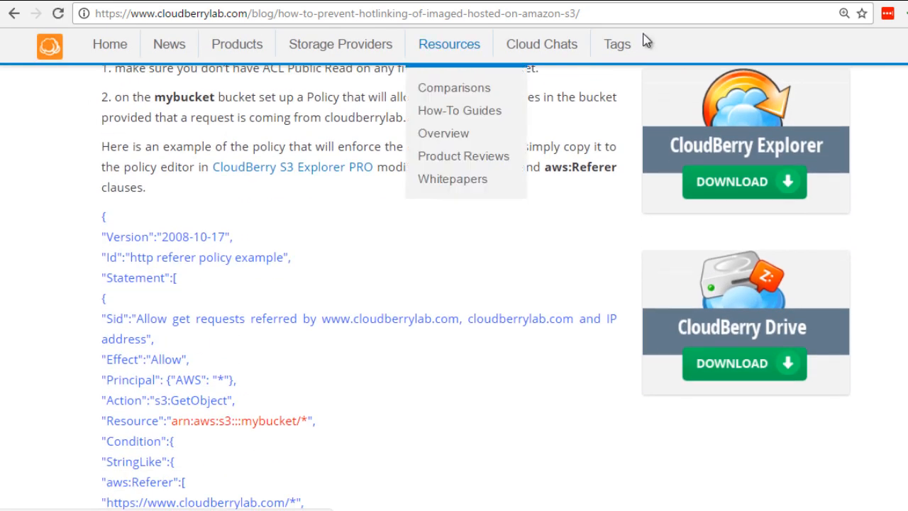
{"action": "scroll", "coordinate": [454, 284], "scroll_direction": "down", "scroll_amount": 15}
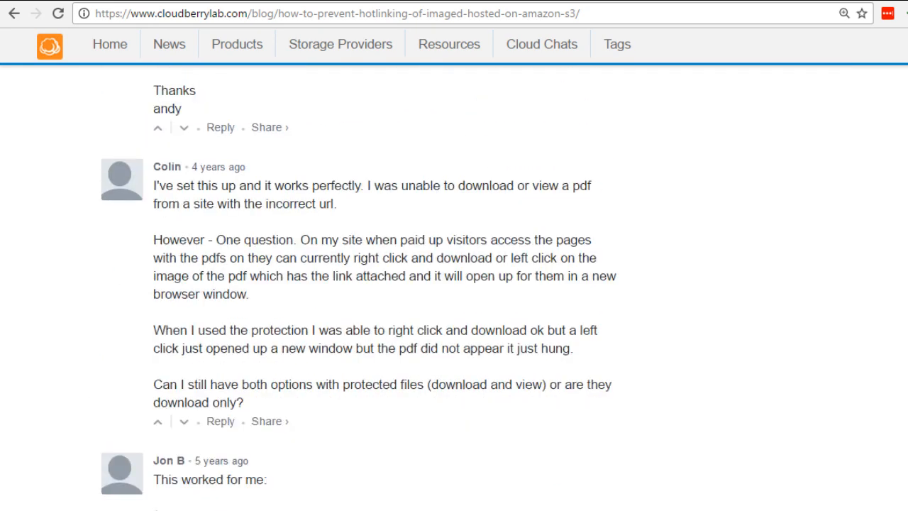
{"action": "scroll", "coordinate": [454, 284], "scroll_direction": "up", "scroll_amount": 15}
{"action": "scroll", "coordinate": [454, 283], "scroll_direction": "down", "scroll_amount": 5}
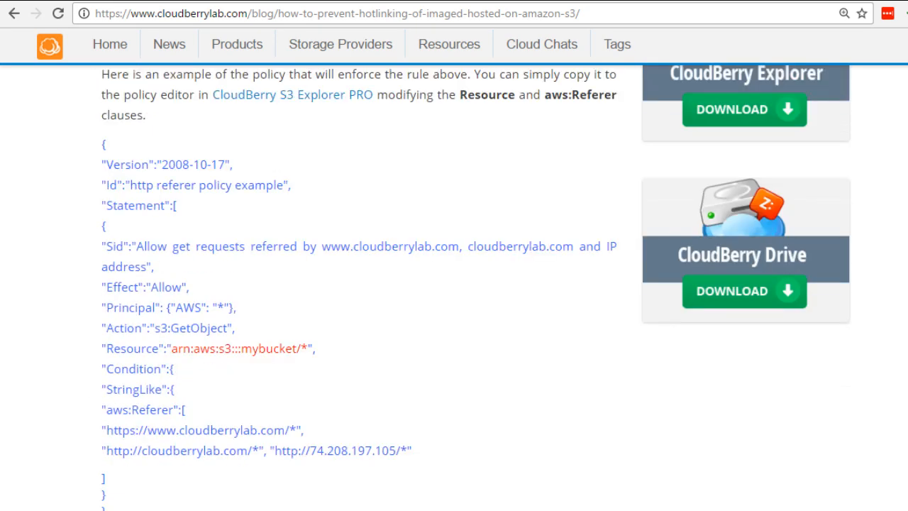
{"action": "scroll", "coordinate": [331, 235], "scroll_direction": "down", "scroll_amount": 3}
{"action": "scroll", "coordinate": [324, 237], "scroll_direction": "up", "scroll_amount": 3}
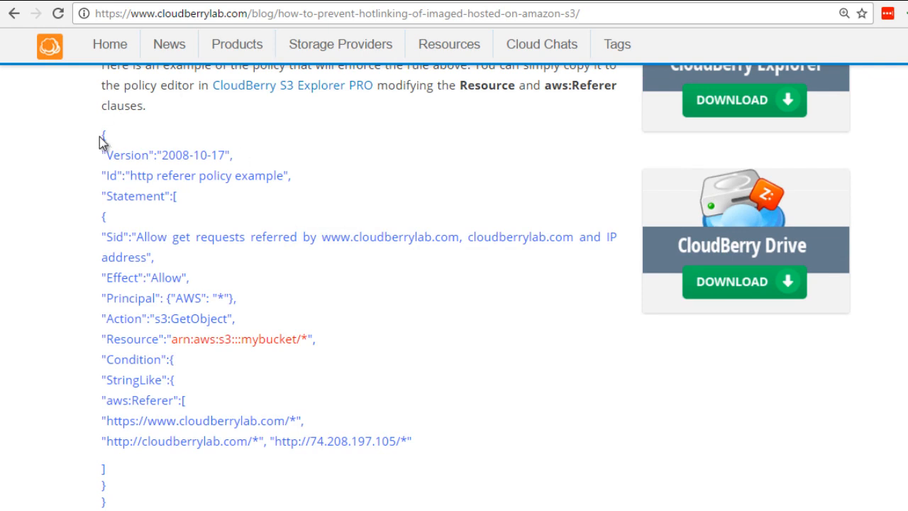
Copy the complete example policy script from the article, from its opening brace to its final closing brace.
{"action": "left_click_drag", "start_coordinate": [111, 147], "coordinate": [231, 373]}
{"action": "left_click", "coordinate": [230, 372]}
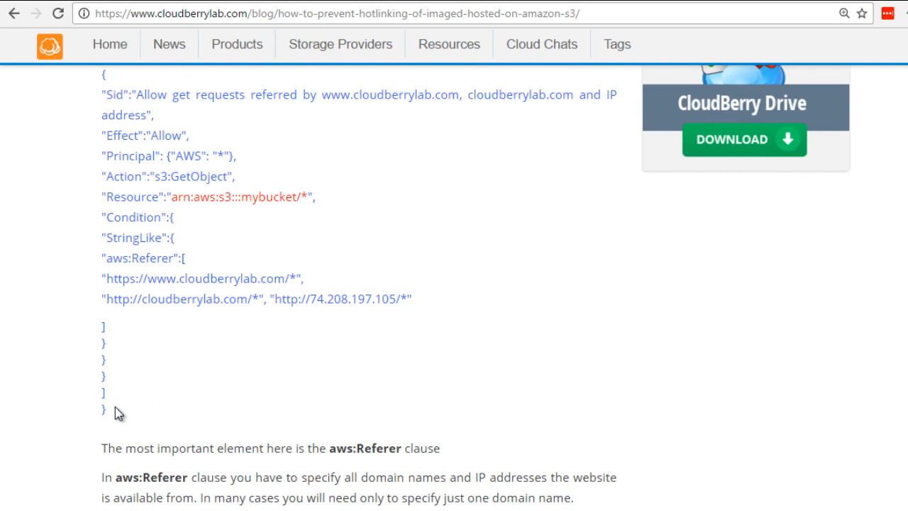
{"action": "scroll", "coordinate": [110, 415], "scroll_direction": "up", "scroll_amount": 2}
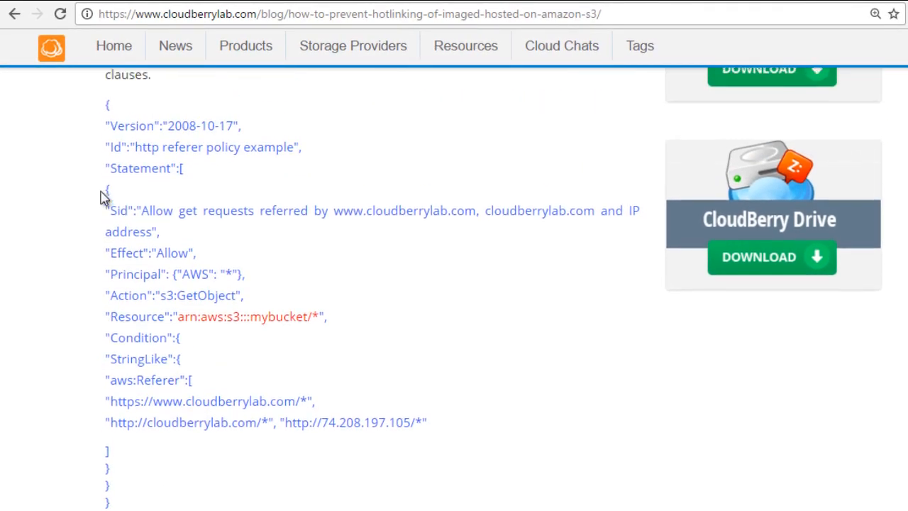
{"action": "scroll", "coordinate": [102, 197], "scroll_direction": "up", "scroll_amount": 1}
{"action": "left_click_drag", "start_coordinate": [101, 158], "coordinate": [99, 131]}
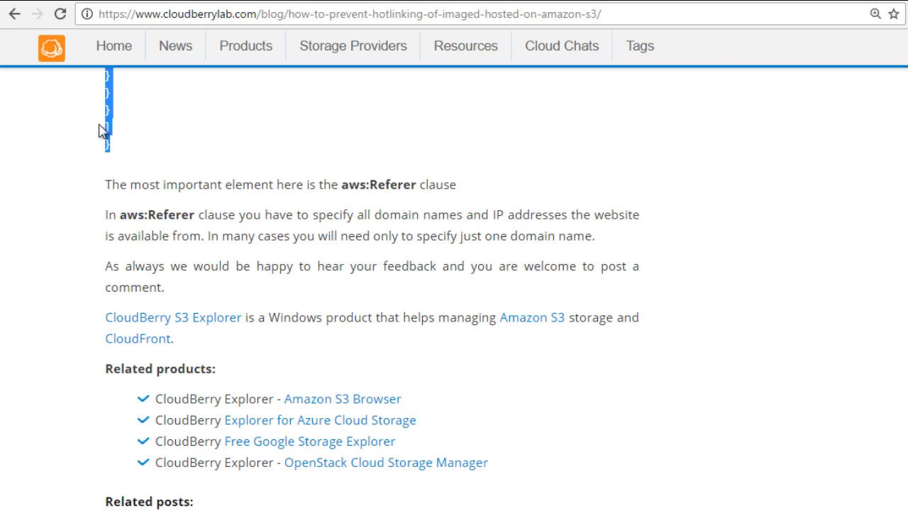
{"action": "right_click", "coordinate": [115, 119]}
{"action": "left_click", "coordinate": [118, 123]}
{"action": "scroll", "coordinate": [186, 166], "scroll_direction": "up", "scroll_amount": 5}
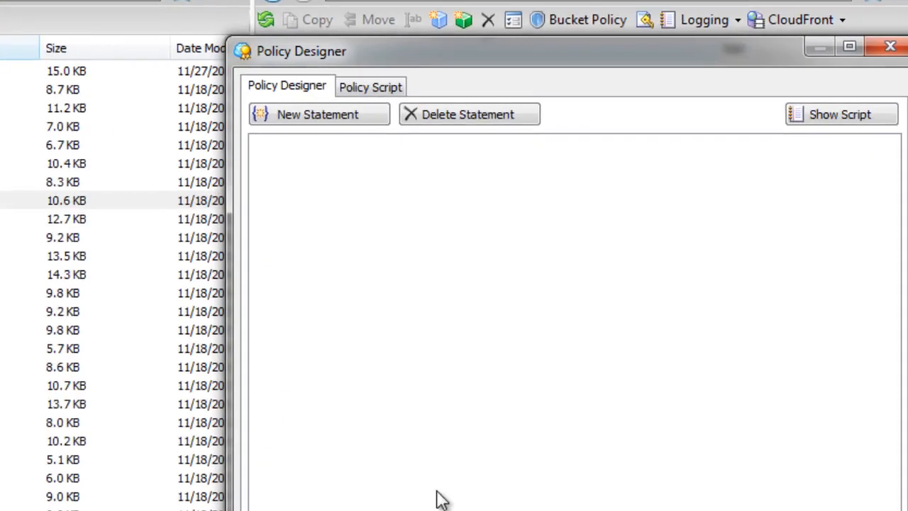
Switch to the Policy Designer and show the bucket's policy script.
{"action": "left_click", "coordinate": [373, 87]}
{"action": "left_click", "coordinate": [310, 117]}
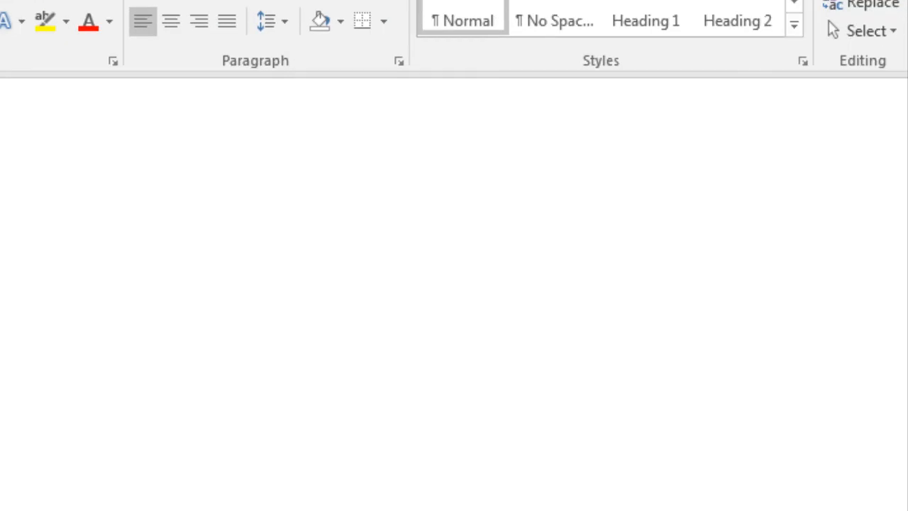
Switch to a blank Word document, enlarge its window, and paste the copied policy script.
{"action": "left_click_drag", "start_coordinate": [748, 433], "coordinate": [904, 507]}
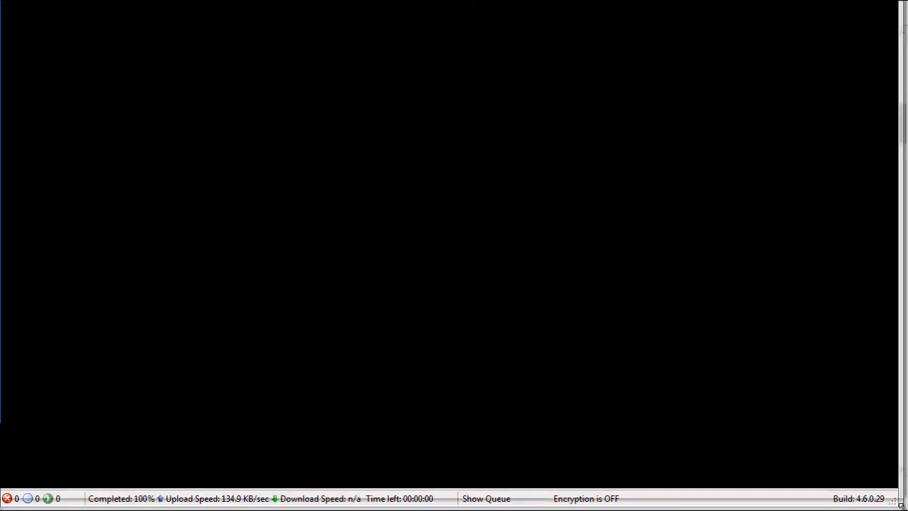
{"action": "key", "text": "ctrl+v"}
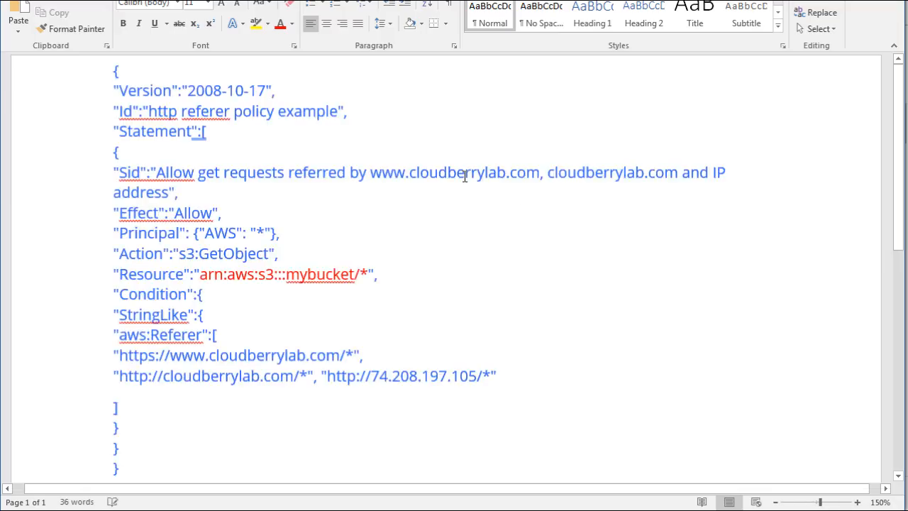
{"action": "scroll", "coordinate": [465, 176], "scroll_direction": "up", "scroll_amount": 2, "text": "ctrl"}
{"action": "scroll", "coordinate": [464, 176], "scroll_direction": "up", "scroll_amount": 1}
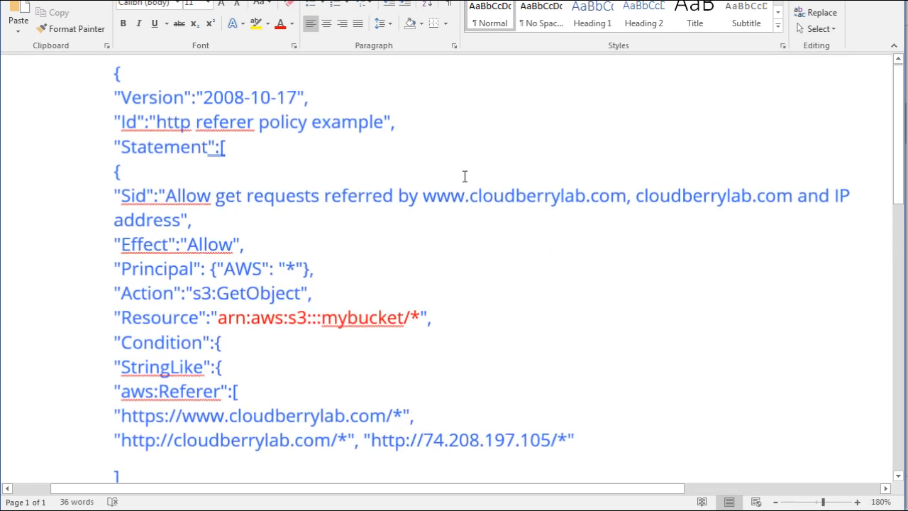
Replace the bucket name "mybucket" in the policy's Resource line with "testdomaindl".
{"action": "scroll", "coordinate": [404, 241], "scroll_direction": "down", "scroll_amount": 1}
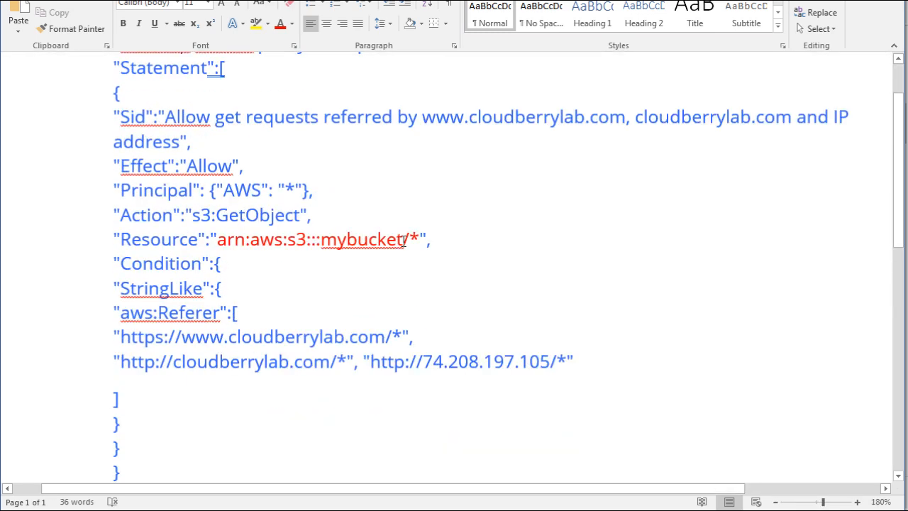
{"action": "left_click_drag", "start_coordinate": [405, 241], "coordinate": [320, 241]}
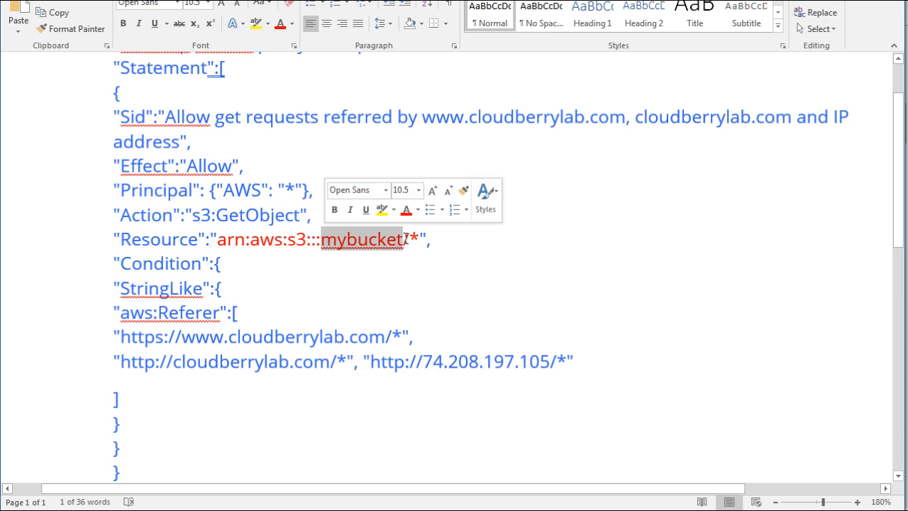
{"action": "type", "text": "testdomain"}
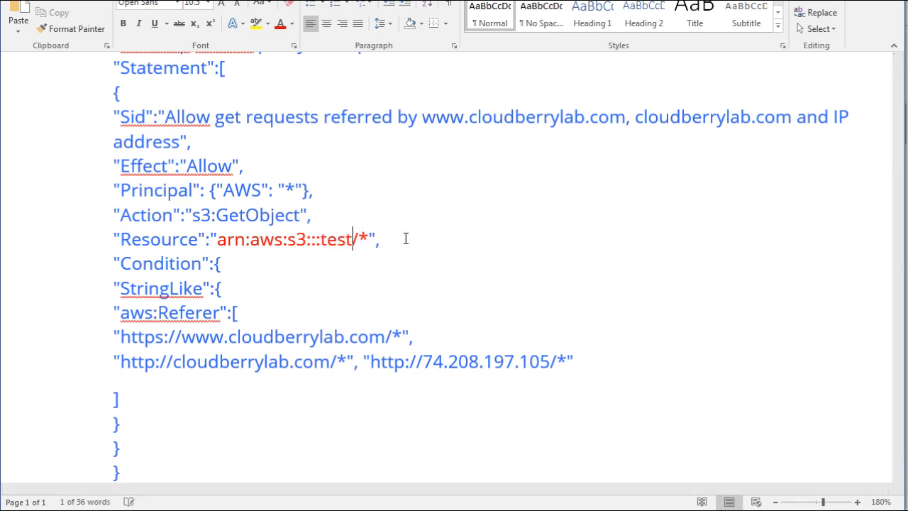
{"action": "type", "text": "dl"}
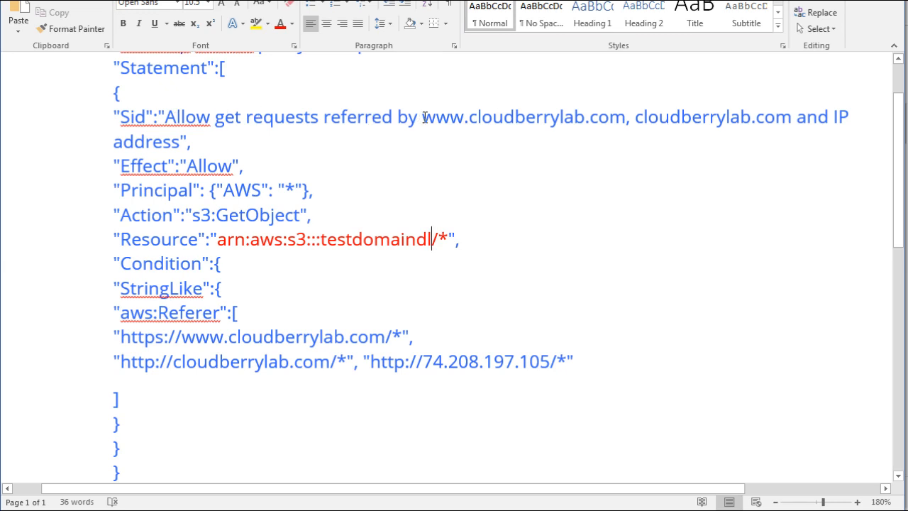
{"action": "left_click_drag", "start_coordinate": [423, 117], "coordinate": [183, 142]}
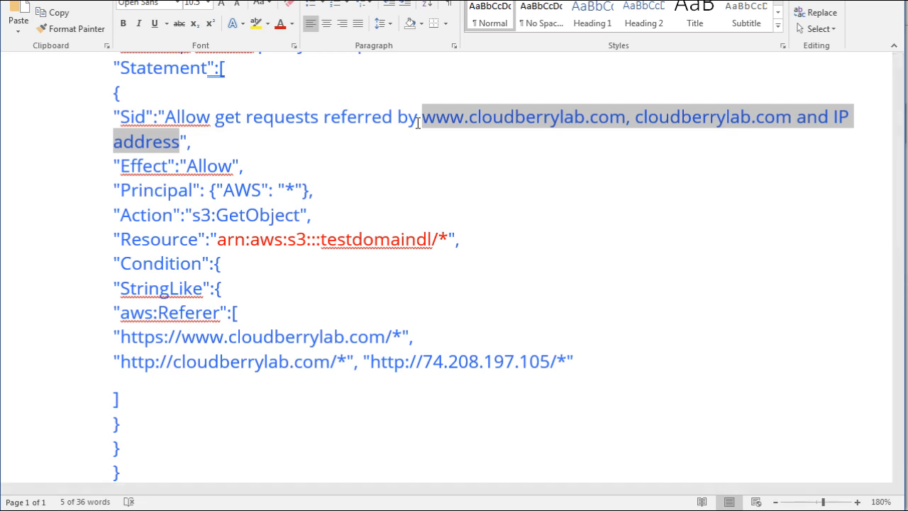
{"action": "type", "text": "www.yourdomain.com"}
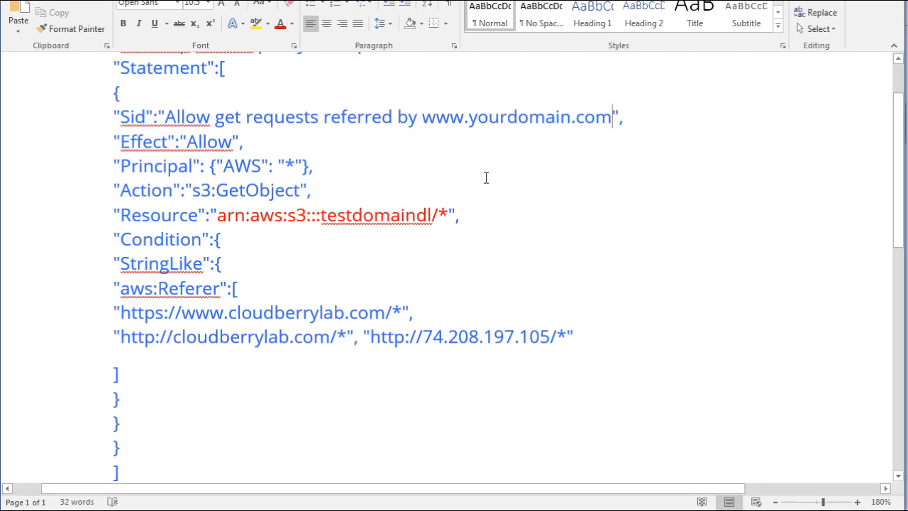
{"action": "scroll", "coordinate": [345, 242], "scroll_direction": "down", "scroll_amount": 1}
{"action": "scroll", "coordinate": [346, 242], "scroll_direction": "down", "scroll_amount": 1}
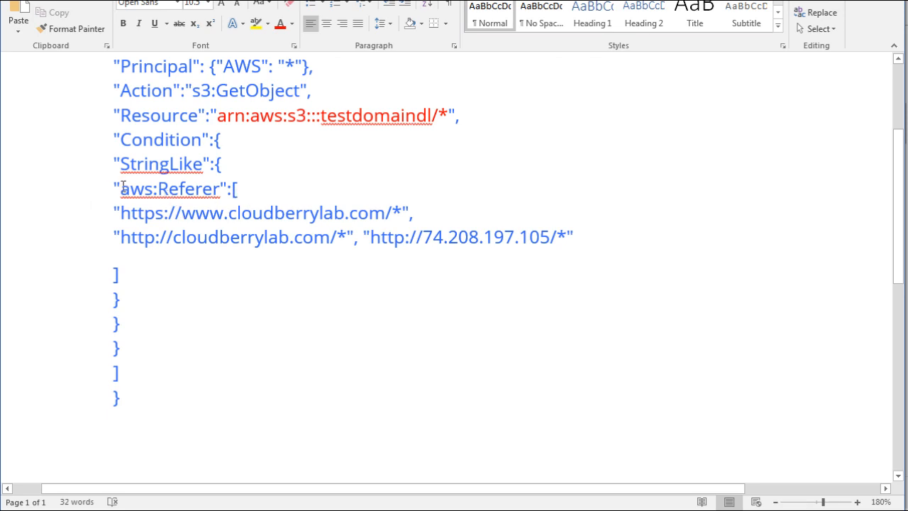
{"action": "left_click_drag", "start_coordinate": [123, 215], "coordinate": [389, 213]}
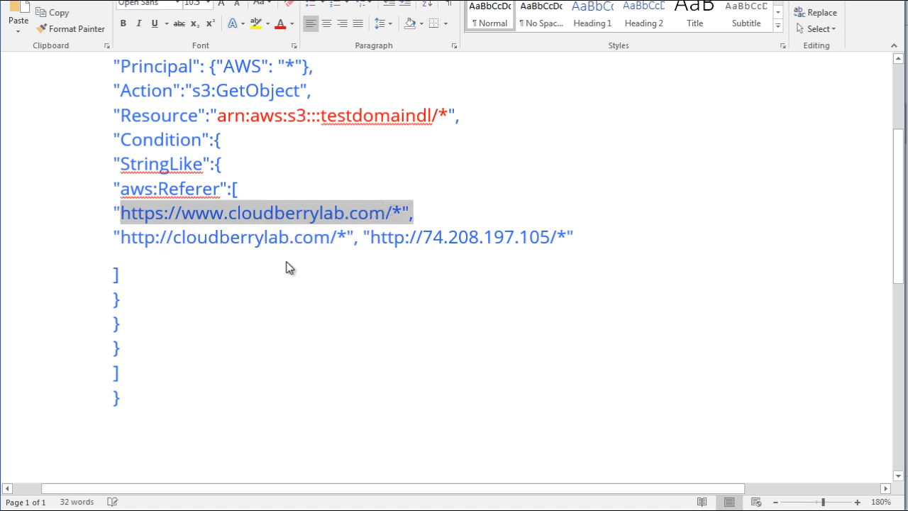
{"action": "scroll", "coordinate": [288, 266], "scroll_direction": "up", "scroll_amount": 1}
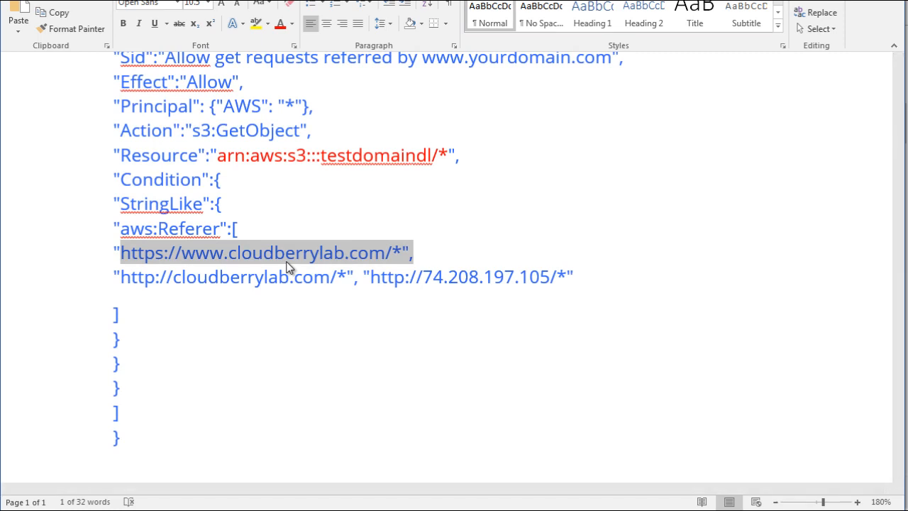
{"action": "left_click", "coordinate": [285, 257]}
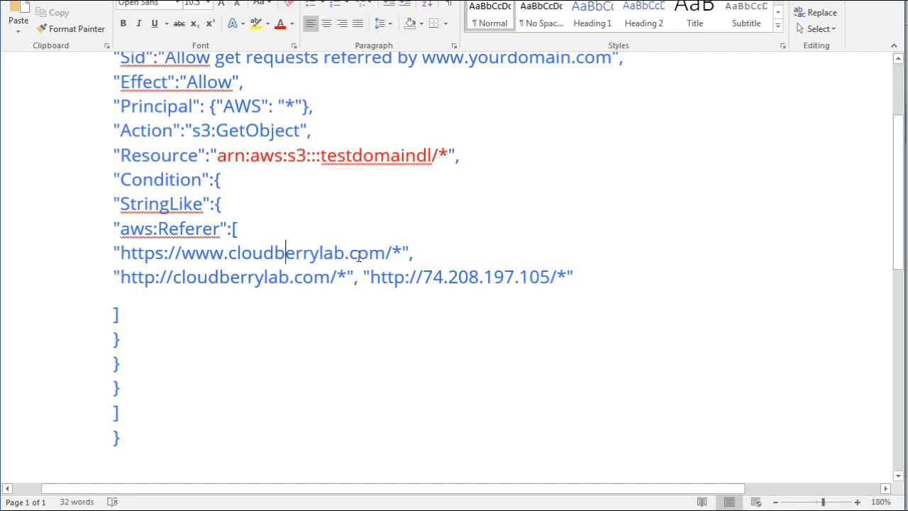
{"action": "left_click_drag", "start_coordinate": [385, 253], "coordinate": [123, 255]}
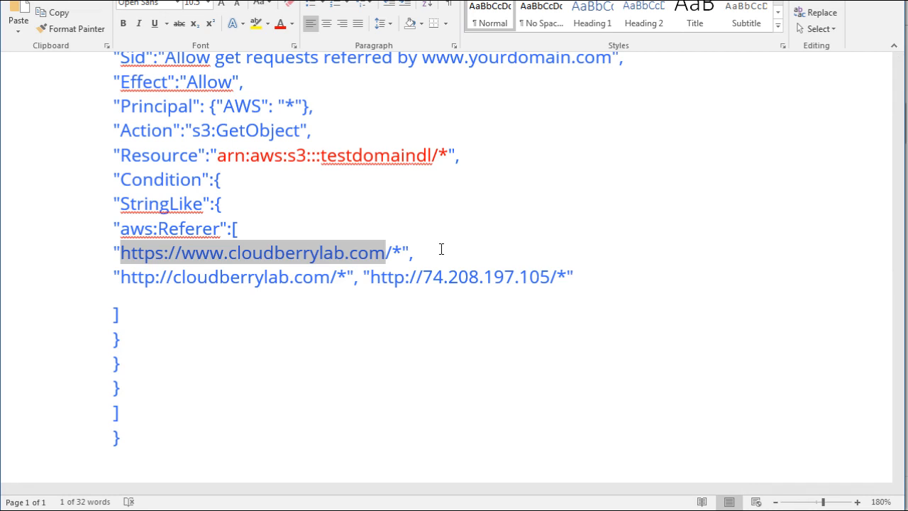
{"action": "left_click", "coordinate": [440, 249]}
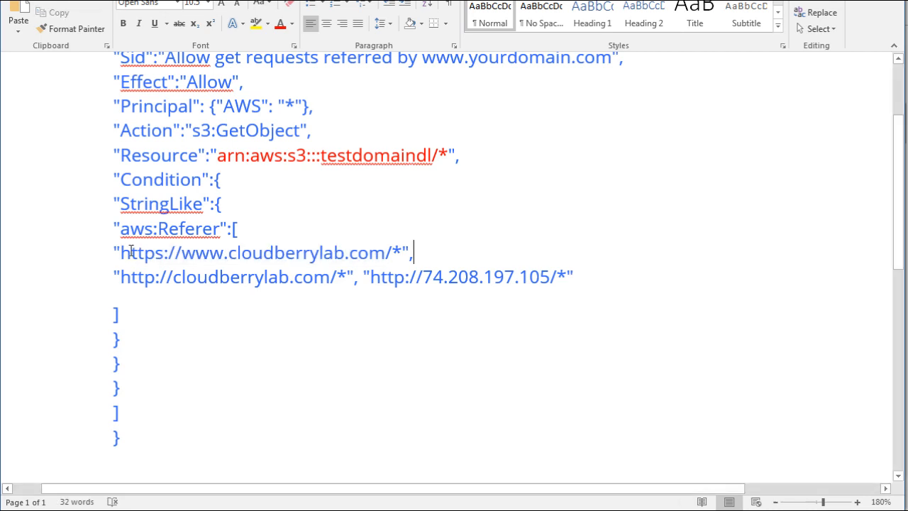
{"action": "left_click_drag", "start_coordinate": [134, 255], "coordinate": [389, 252]}
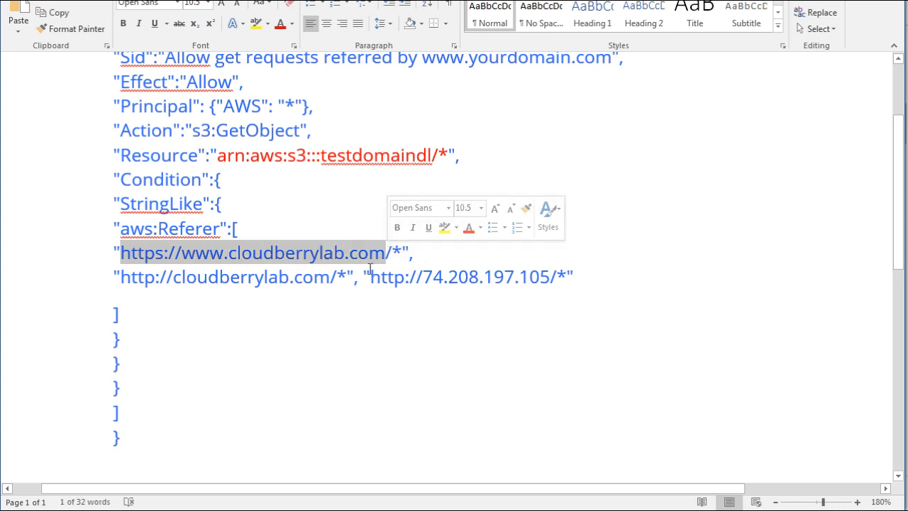
{"action": "left_click", "coordinate": [369, 277]}
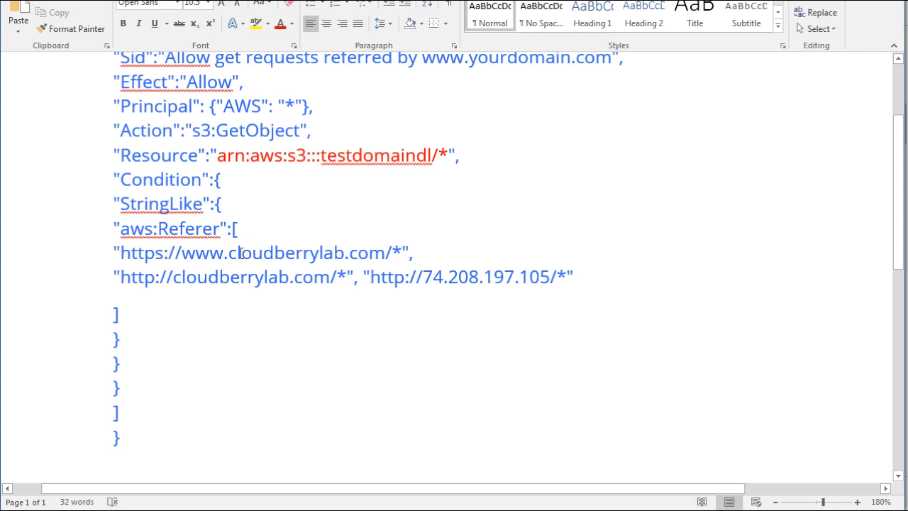
{"action": "left_click_drag", "start_coordinate": [230, 253], "coordinate": [389, 252]}
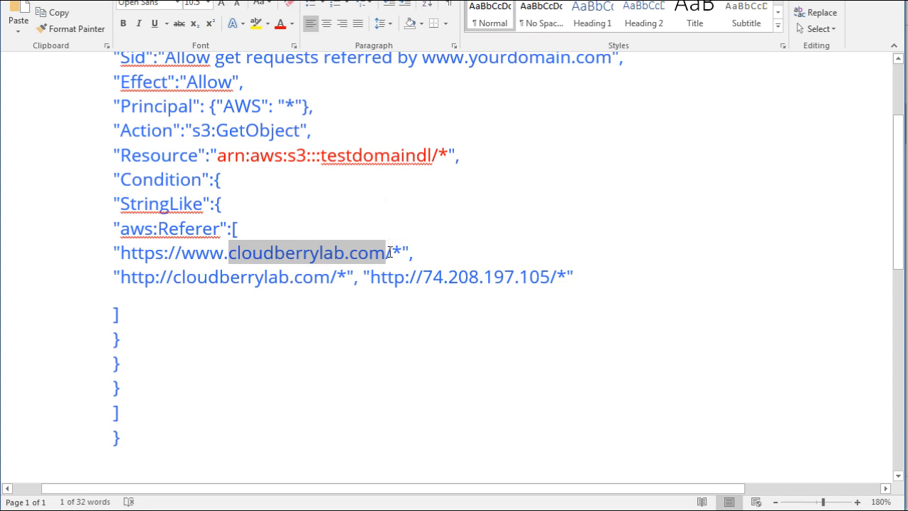
{"action": "type", "text": "yourdomain"}
{"action": "type", "text": ".com"}
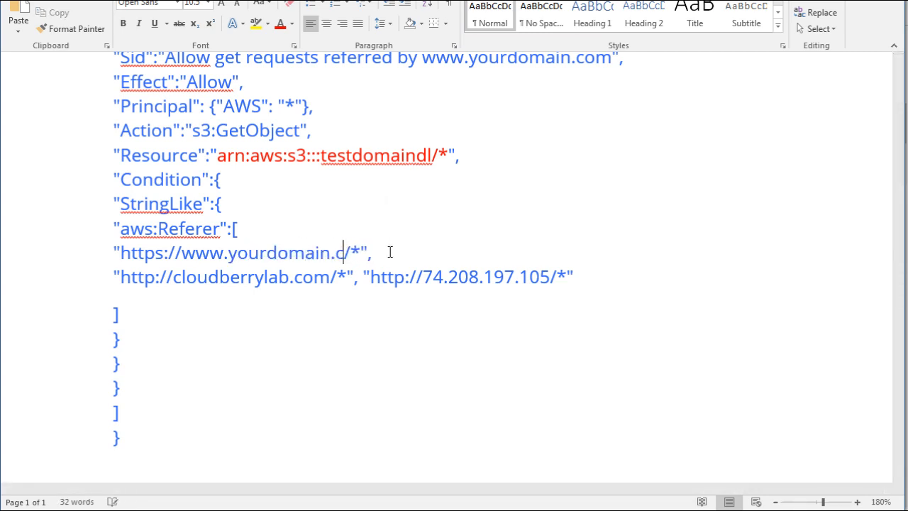
{"action": "key", "text": "Down"}
{"action": "key", "text": "Left"}
{"action": "key", "text": "Left"}
{"action": "key", "text": "Left"}
{"action": "key", "text": "Left"}
{"action": "key", "text": "Left"}
{"action": "key", "text": "Left"}
{"action": "key", "text": "Left"}
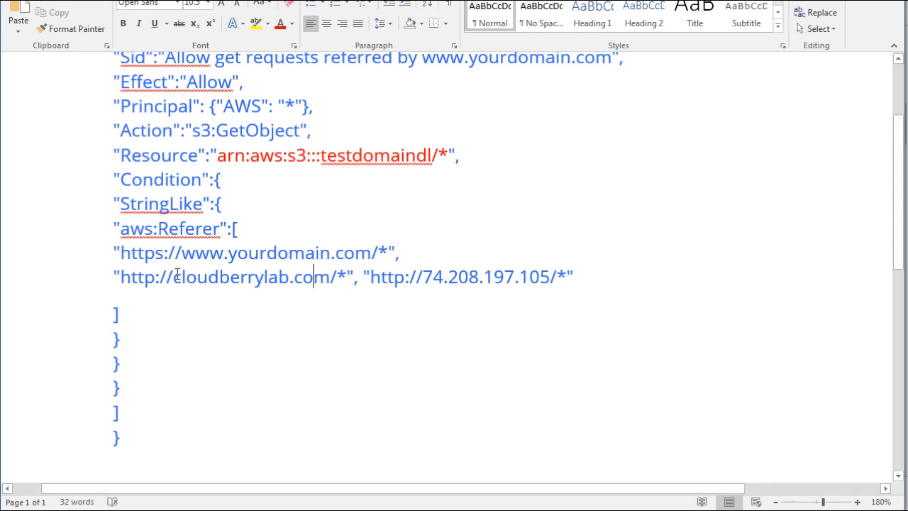
{"action": "left_click_drag", "start_coordinate": [173, 278], "coordinate": [325, 281]}
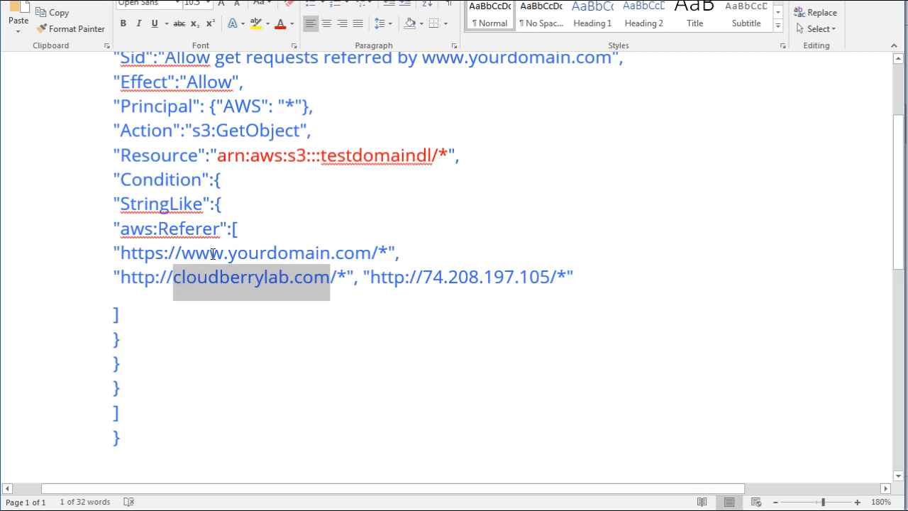
{"action": "type", "text": "yourdomain"}
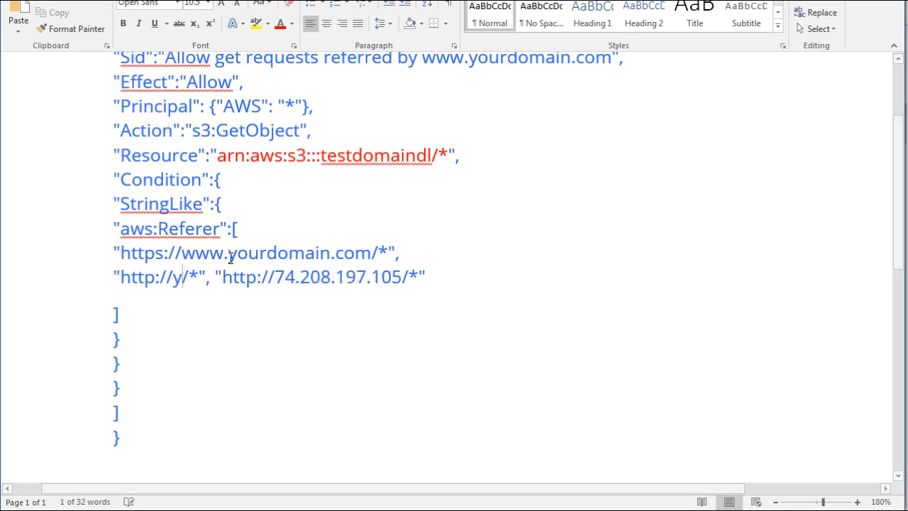
{"action": "type", "text": ".com"}
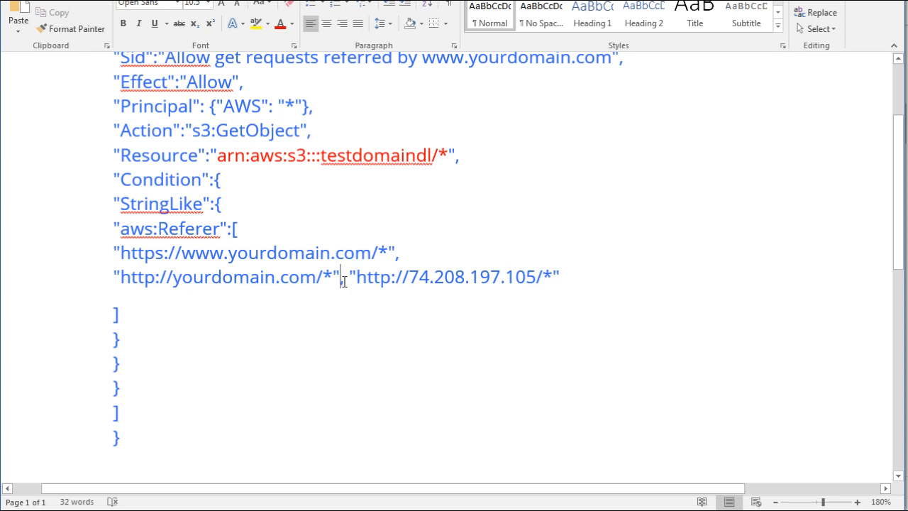
Replace the IP address in the last aws:Referer entry with "yourdomain.net".
{"action": "left_click", "coordinate": [582, 278]}
{"action": "key", "text": "ctrl+shift+Left"}
{"action": "key", "text": "ctrl+shift+Left"}
{"action": "key", "text": "ctrl+shift+Left"}
{"action": "key", "text": "ctrl+shift+Left"}
{"action": "key", "text": "ctrl+shift+Left"}
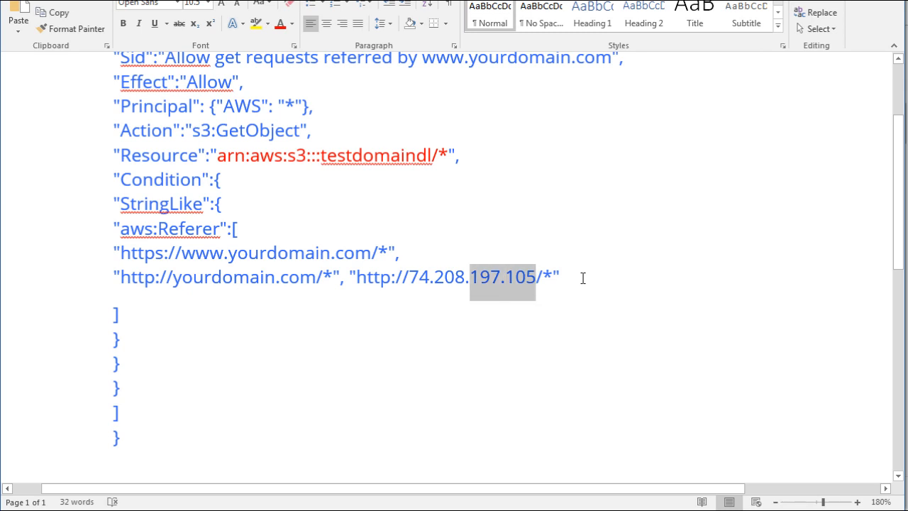
{"action": "key", "text": "ctrl+shift+Left"}
{"action": "key", "text": "ctrl+shift+Left"}
{"action": "type", "text": "yourd"}
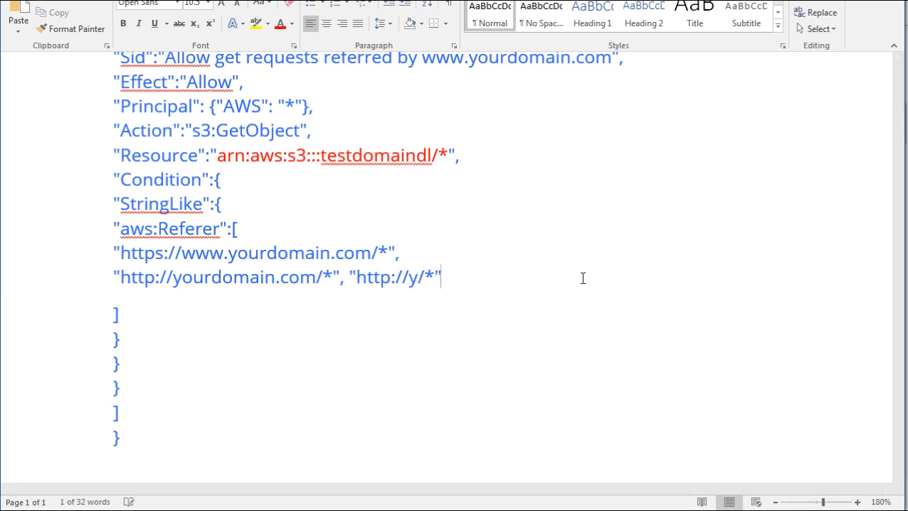
{"action": "type", "text": "omain.net"}
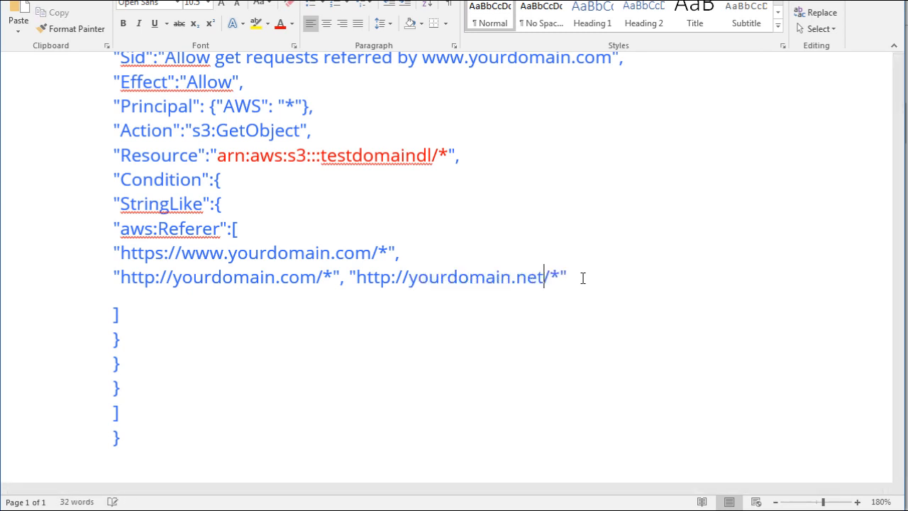
{"action": "key", "text": "End"}
{"action": "type", "text": ","}
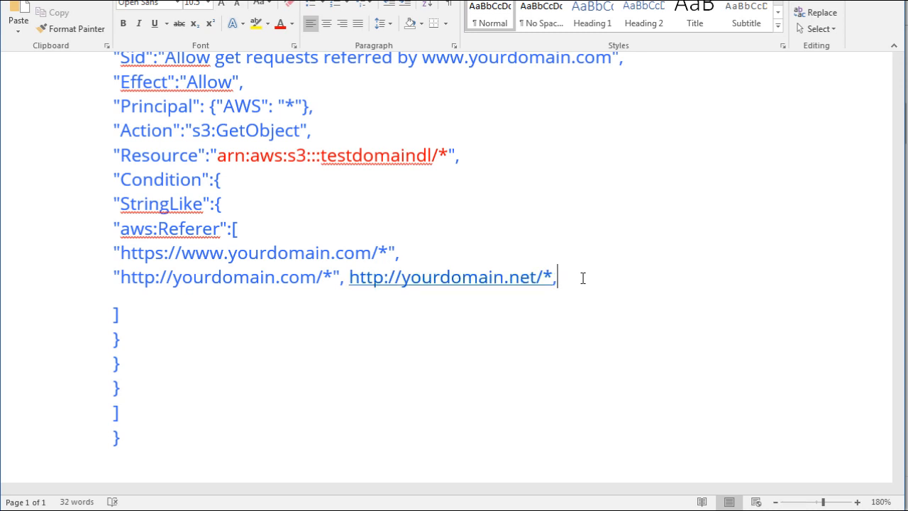
{"action": "key", "text": "ctrl+z"}
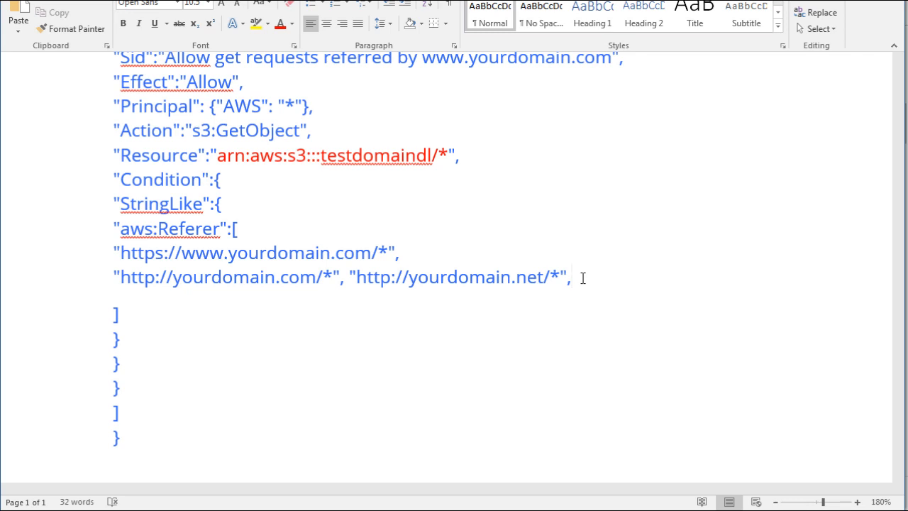
{"action": "key", "text": "BackSpace"}
{"action": "type", "text": ","}
{"action": "key", "text": "ctrl+z"}
{"action": "type", "text": "\""}
{"action": "type", "text": "\""}
{"action": "key", "text": "Left"}
{"action": "type", "text": "http://www.yourdomain.io"}
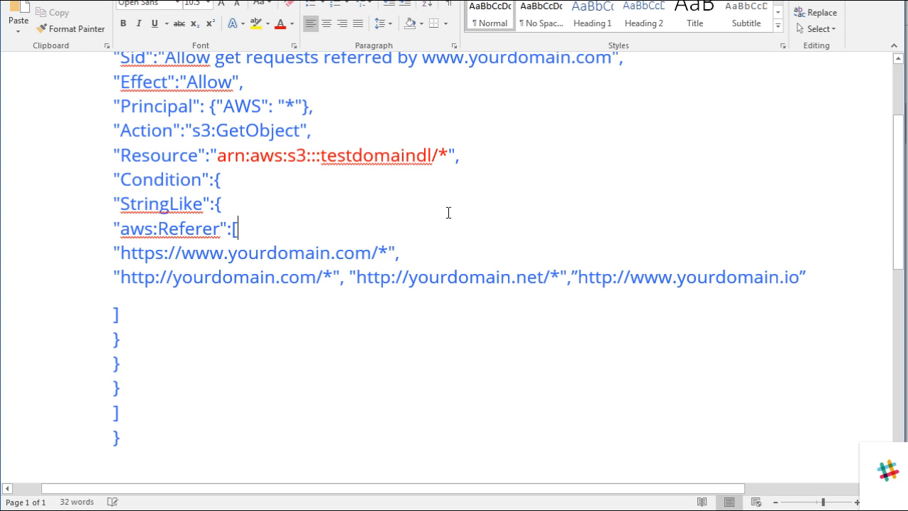
Copy the entire edited policy and close the Word document without saving it.
{"action": "key", "text": "ctrl+a"}
{"action": "right_click", "coordinate": [262, 157]}
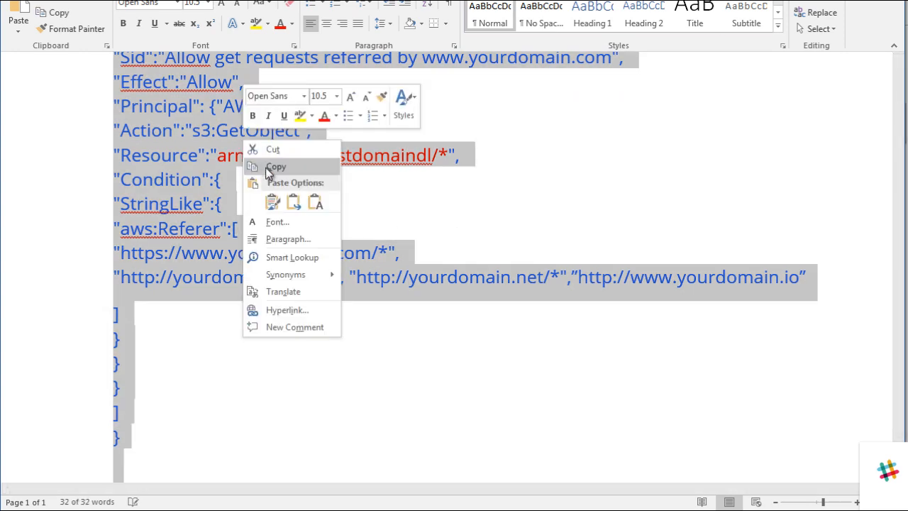
{"action": "left_click", "coordinate": [272, 165]}
{"action": "left_click", "coordinate": [893, 1]}
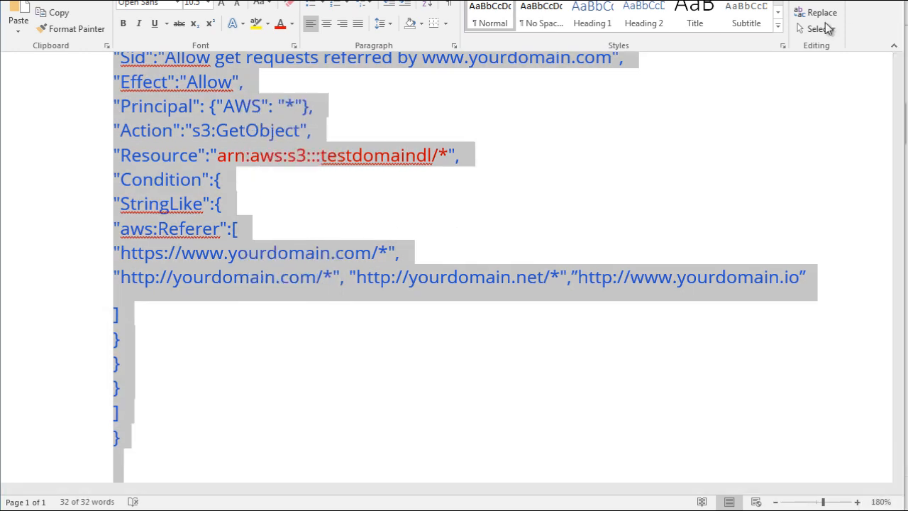
{"action": "left_click", "coordinate": [556, 247]}
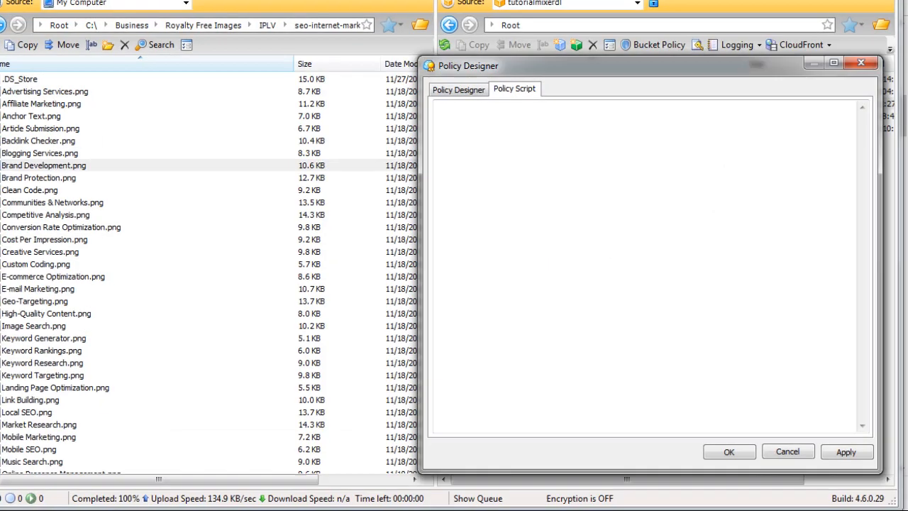
Open Notepad, paste the policy into it, and resize and move its window to show the whole script.
{"action": "key", "text": "super"}
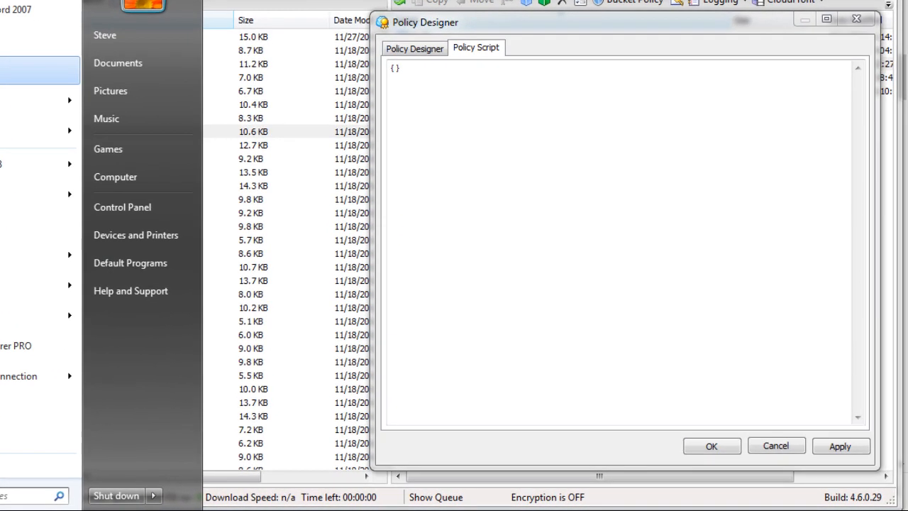
{"action": "left_click", "coordinate": [15, 85]}
{"action": "right_click", "coordinate": [406, 229]}
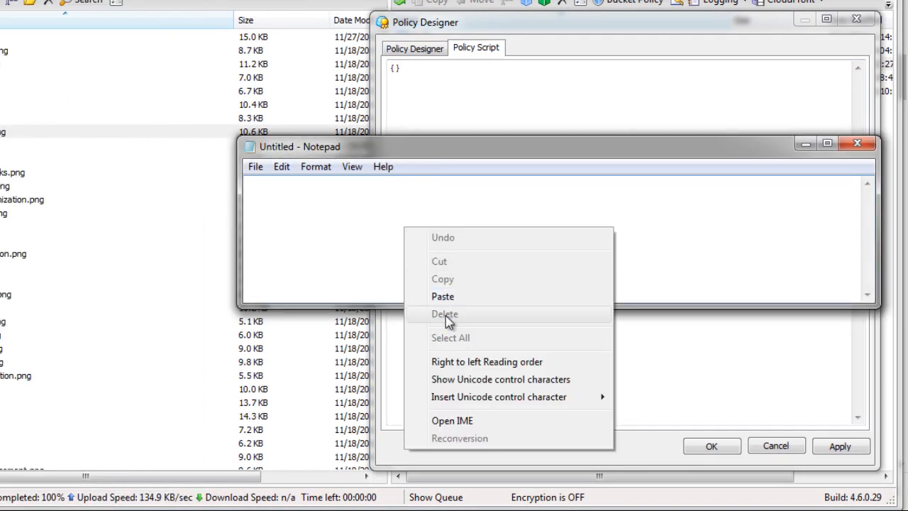
{"action": "left_click", "coordinate": [442, 297]}
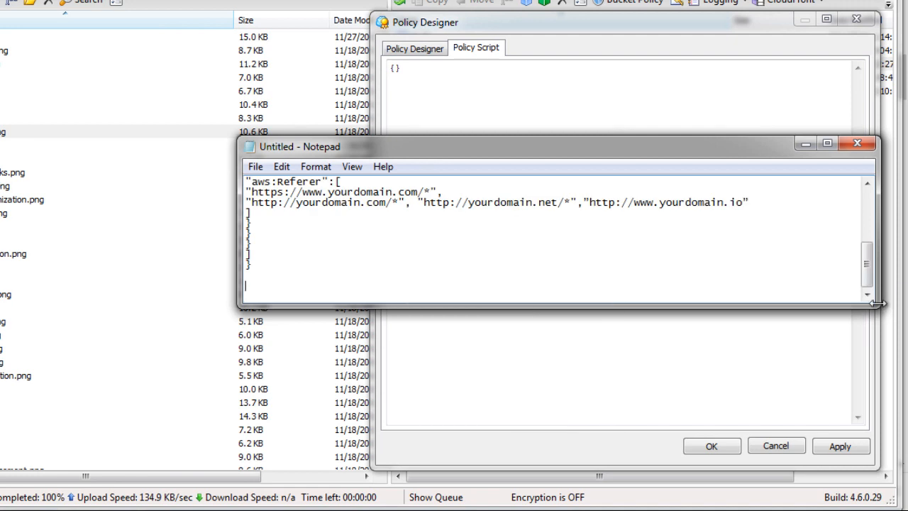
{"action": "left_click_drag", "start_coordinate": [878, 305], "coordinate": [756, 447]}
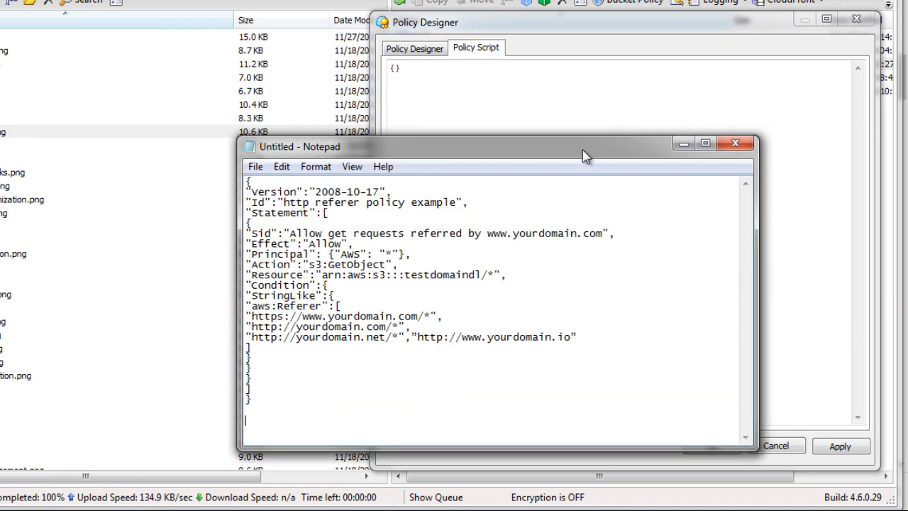
{"action": "left_click_drag", "start_coordinate": [583, 152], "coordinate": [557, 91]}
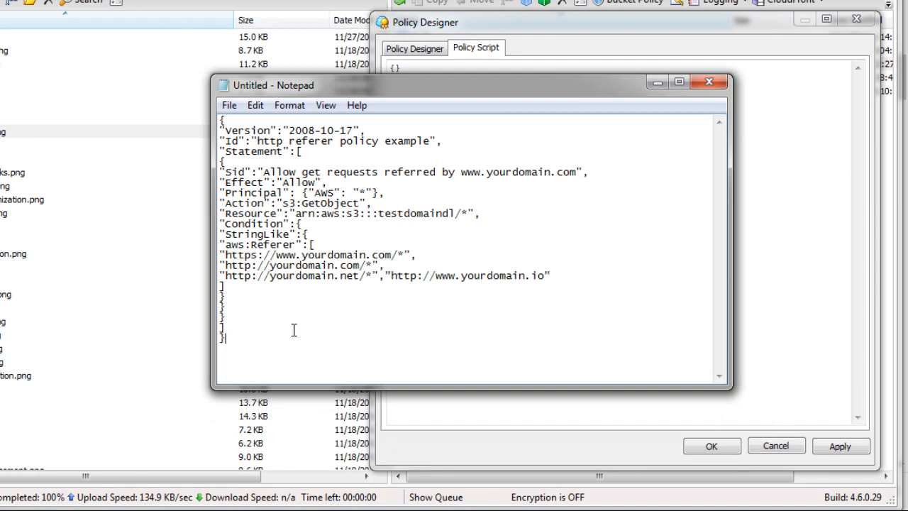
Copy the entire policy text from Notepad and minimize its window.
{"action": "key", "text": "ctrl+a"}
{"action": "right_click", "coordinate": [301, 210]}
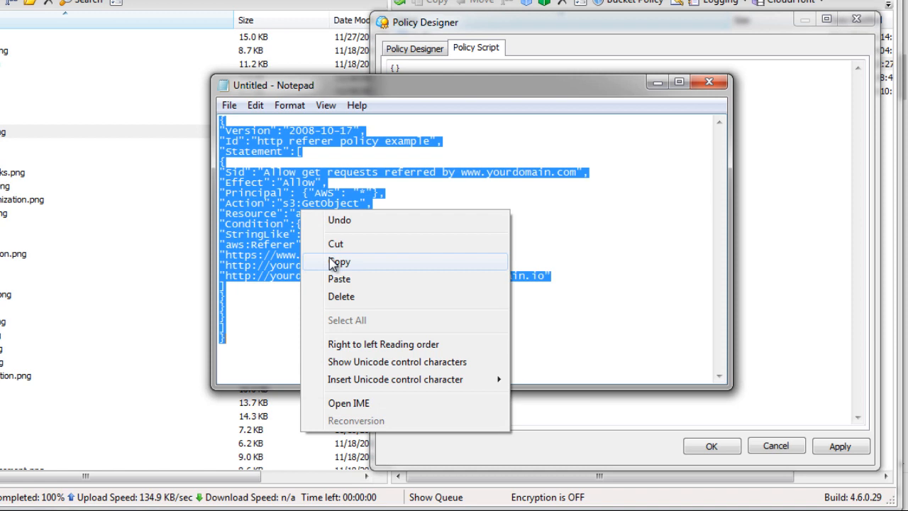
{"action": "left_click", "coordinate": [334, 263]}
{"action": "left_click", "coordinate": [656, 83]}
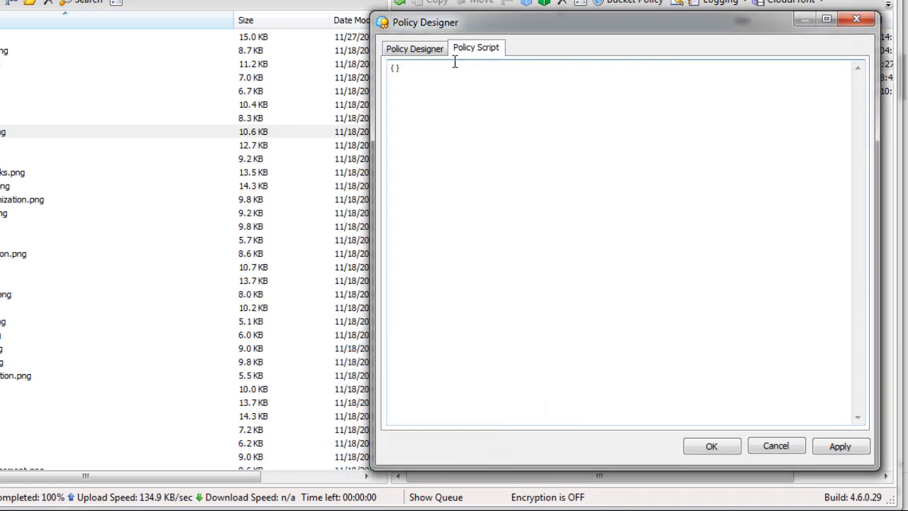
Replace the empty braces in the Policy Designer's script with the copied policy, try to submit it, and dismiss the message.
{"action": "left_click_drag", "start_coordinate": [400, 69], "coordinate": [377, 68]}
{"action": "key", "text": "BackSpace"}
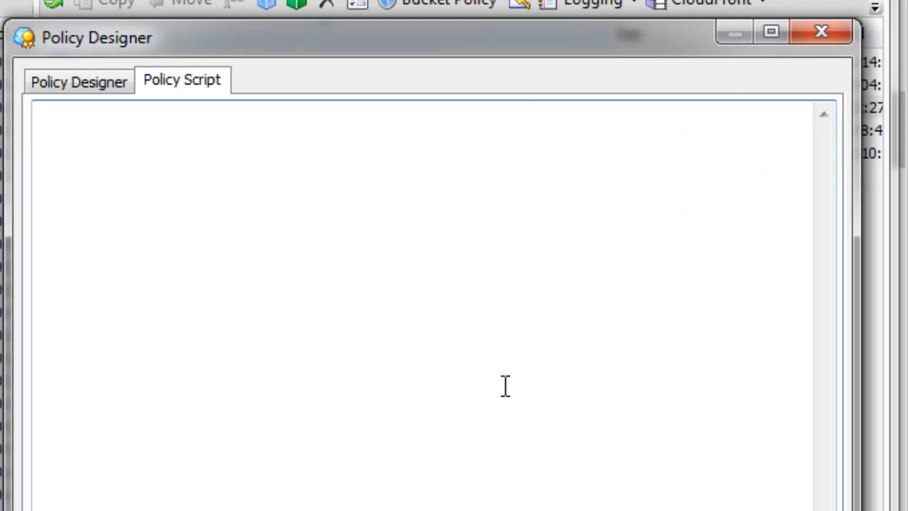
{"action": "right_click", "coordinate": [134, 174]}
{"action": "left_click", "coordinate": [239, 290]}
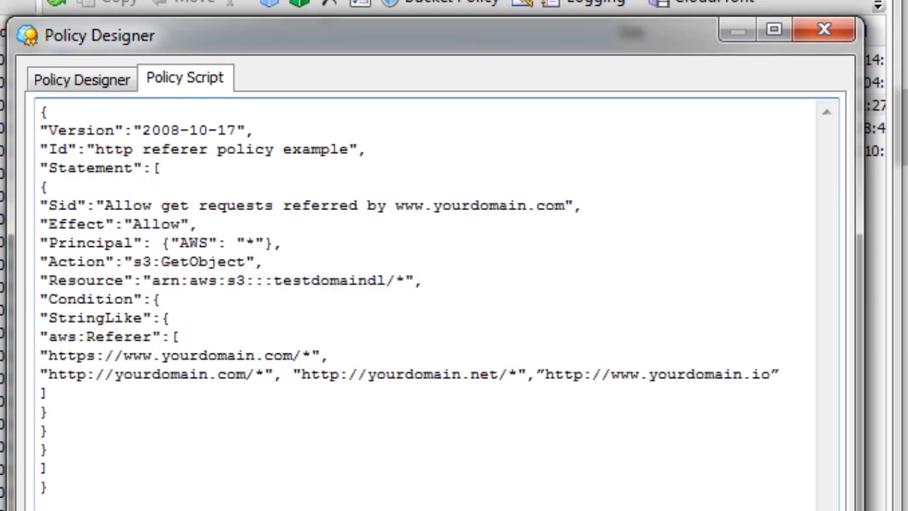
{"action": "left_click", "coordinate": [699, 510]}
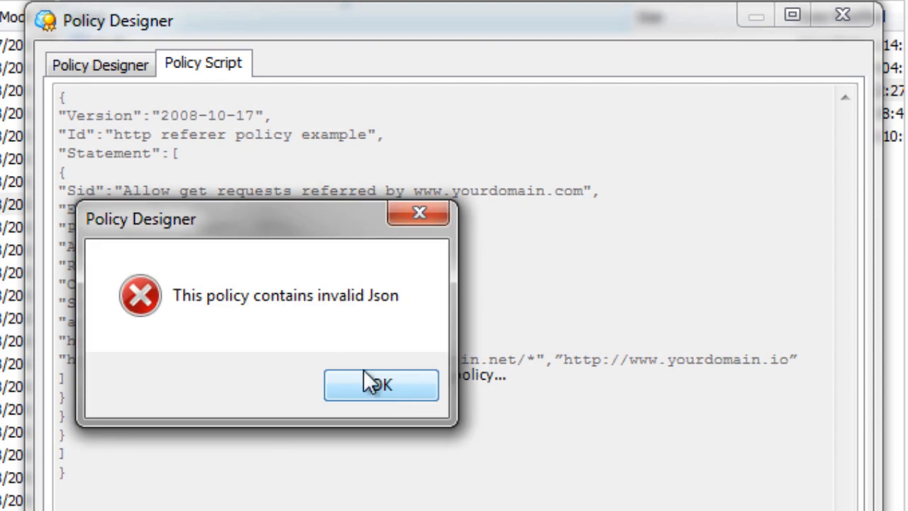
{"action": "left_click", "coordinate": [383, 388]}
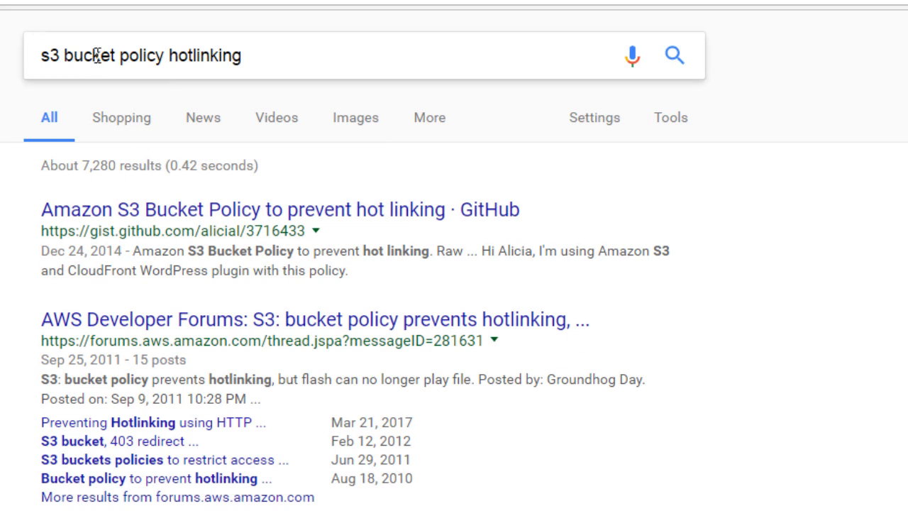
Switch to the browser's Google results for "s3 bucket policy hotlinking" and look through the listed pages.
{"action": "left_click_drag", "start_coordinate": [170, 56], "coordinate": [252, 56]}
{"action": "left_click", "coordinate": [28, 283]}
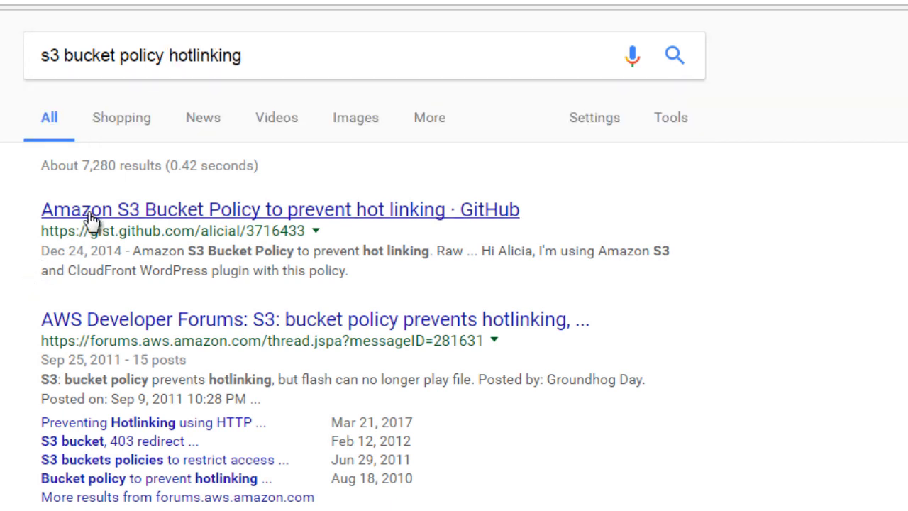
{"action": "scroll", "coordinate": [8, 405], "scroll_direction": "down", "scroll_amount": 4}
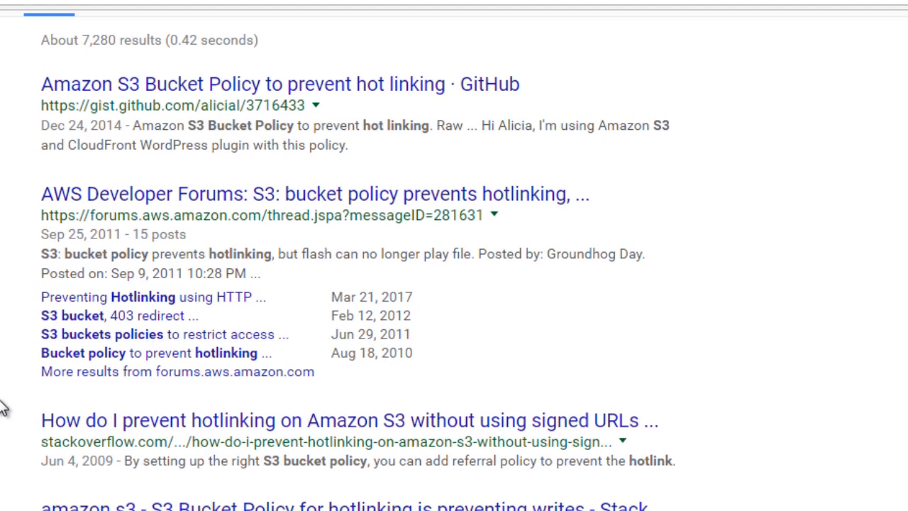
{"action": "scroll", "coordinate": [2, 408], "scroll_direction": "up", "scroll_amount": 2}
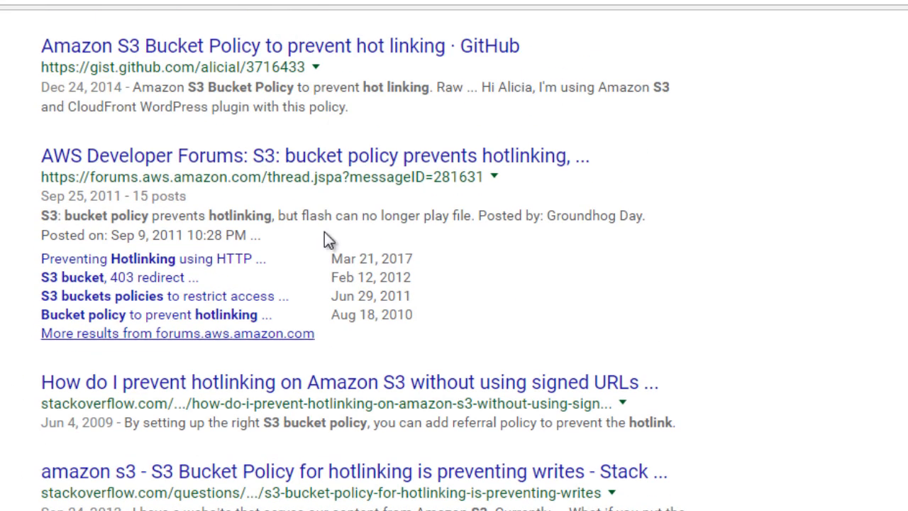